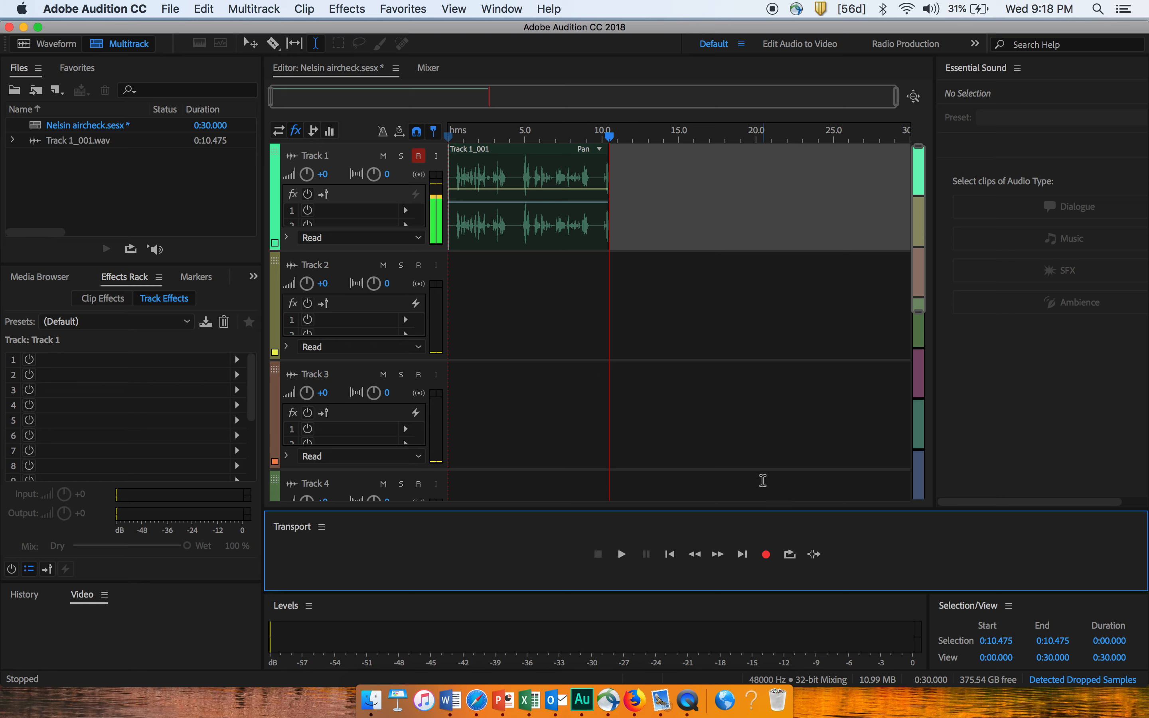
# Record two more voice takes on Track 1, each starting where the previous clip ends.
pyautogui.click(767, 554)
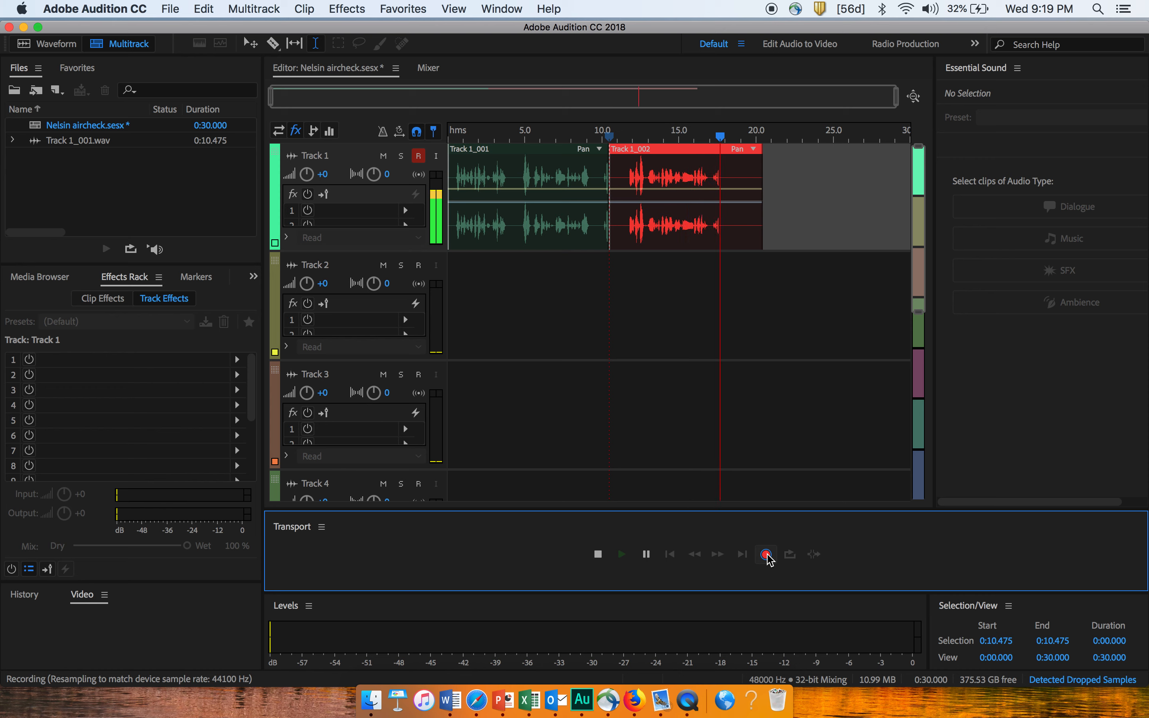
pyautogui.click(767, 554)
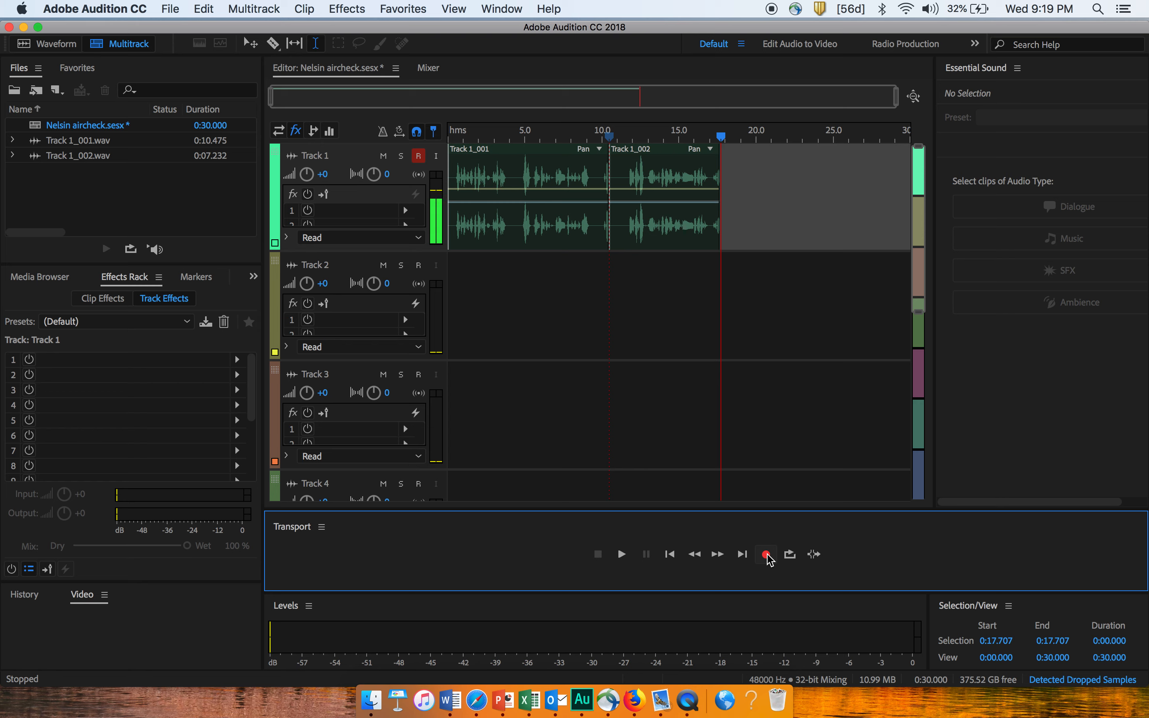
pyautogui.click(766, 554)
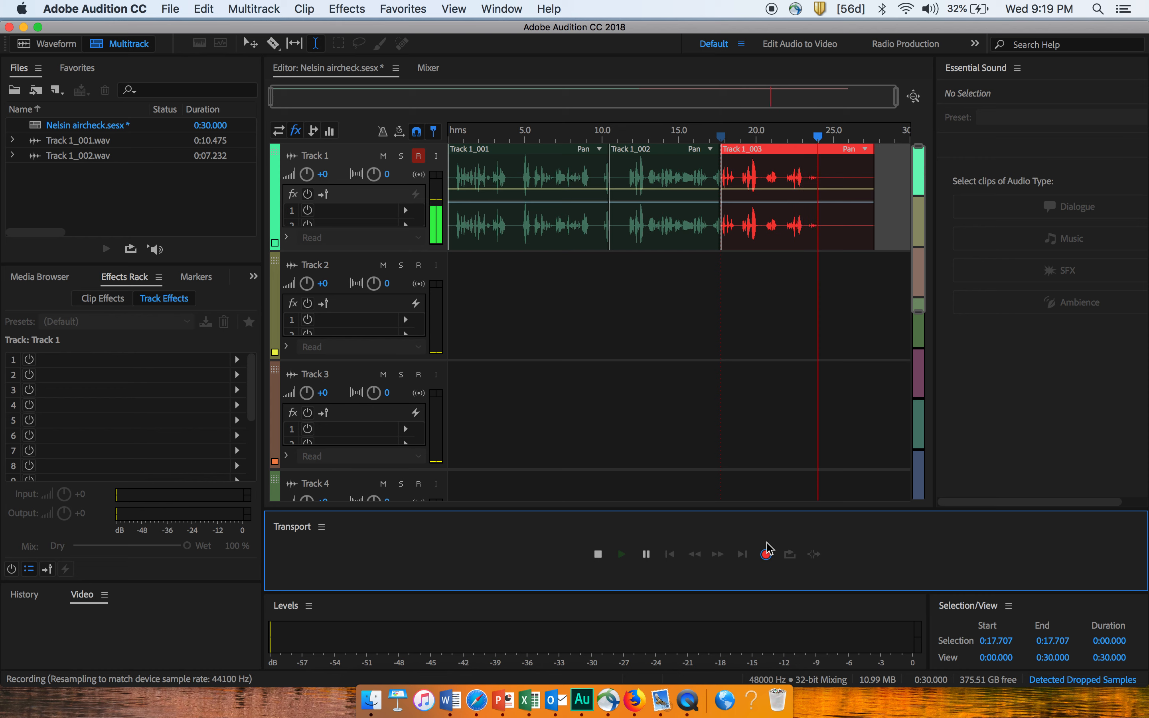
pyautogui.click(766, 554)
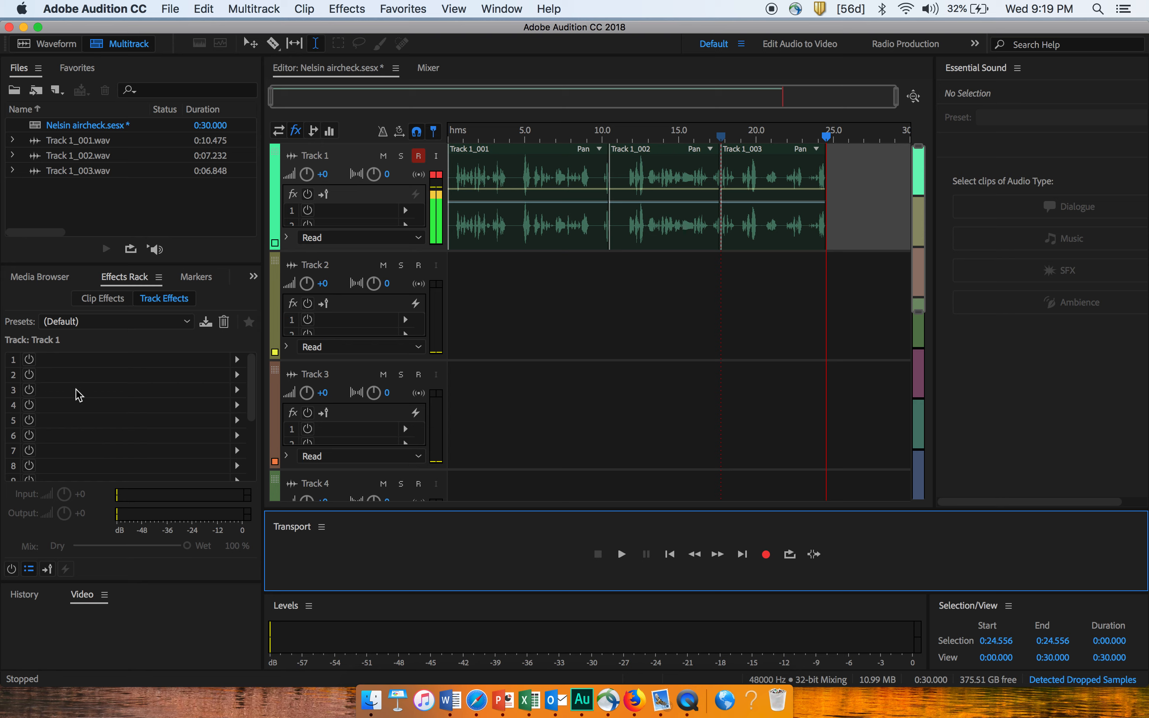
# Apply the Radio Announcer Voice effects rack preset to Track 1.
pyautogui.click(188, 324)
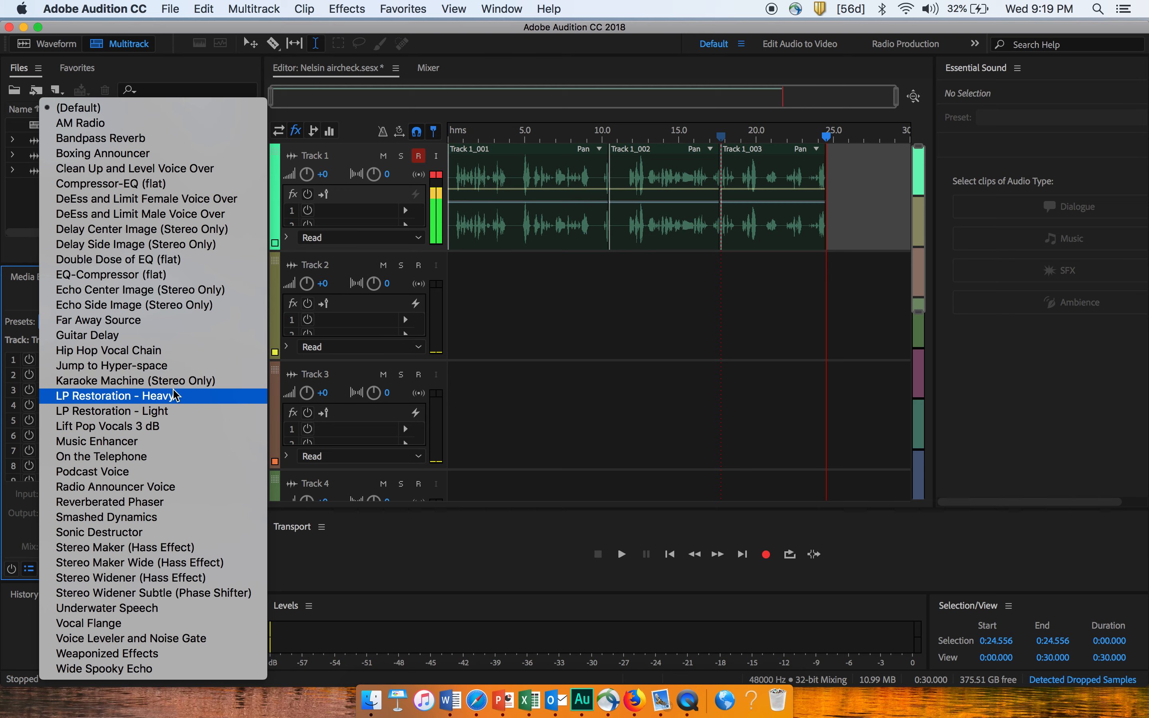
pyautogui.click(171, 489)
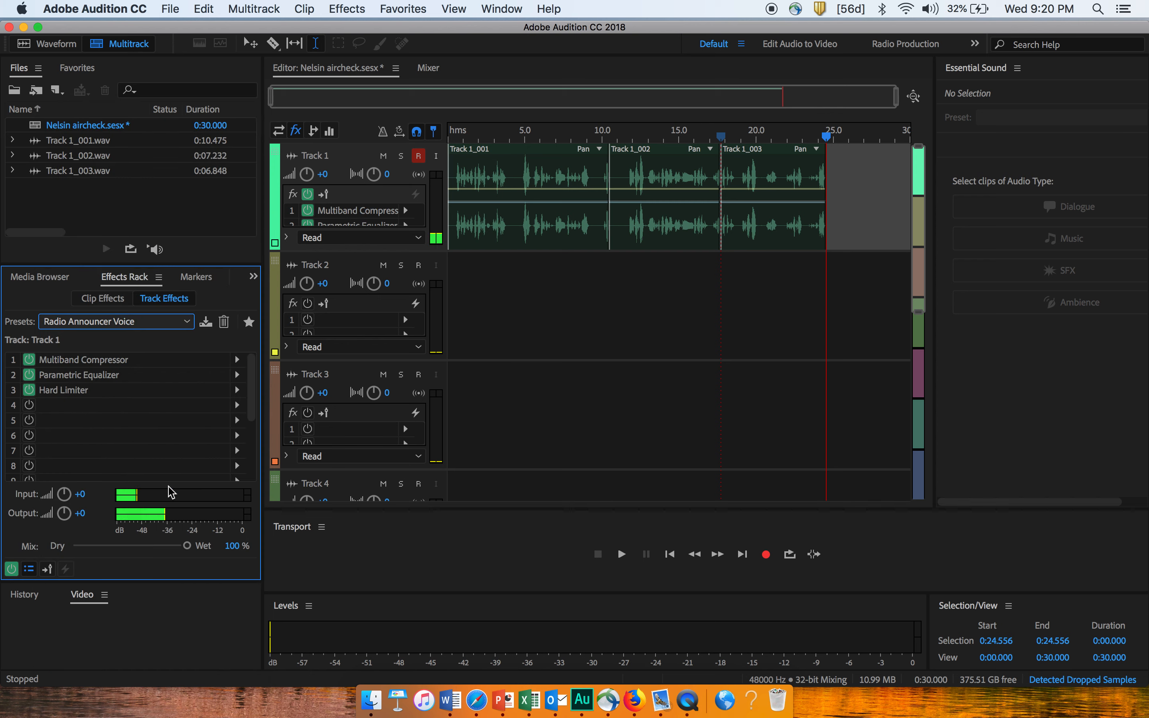
pyautogui.click(377, 391)
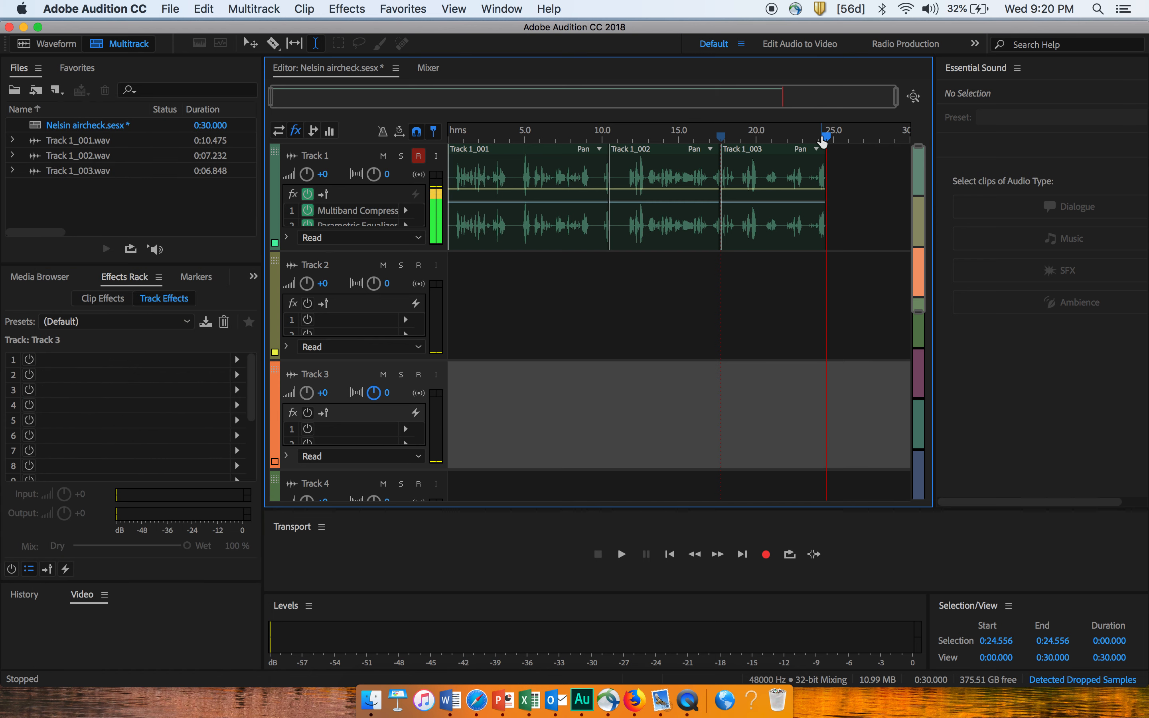
# Play the recorded clips from the session start and check the effects applied to Track 1.
pyautogui.moveTo(827, 138); pyautogui.dragTo(449, 143)
pyautogui.press('space')
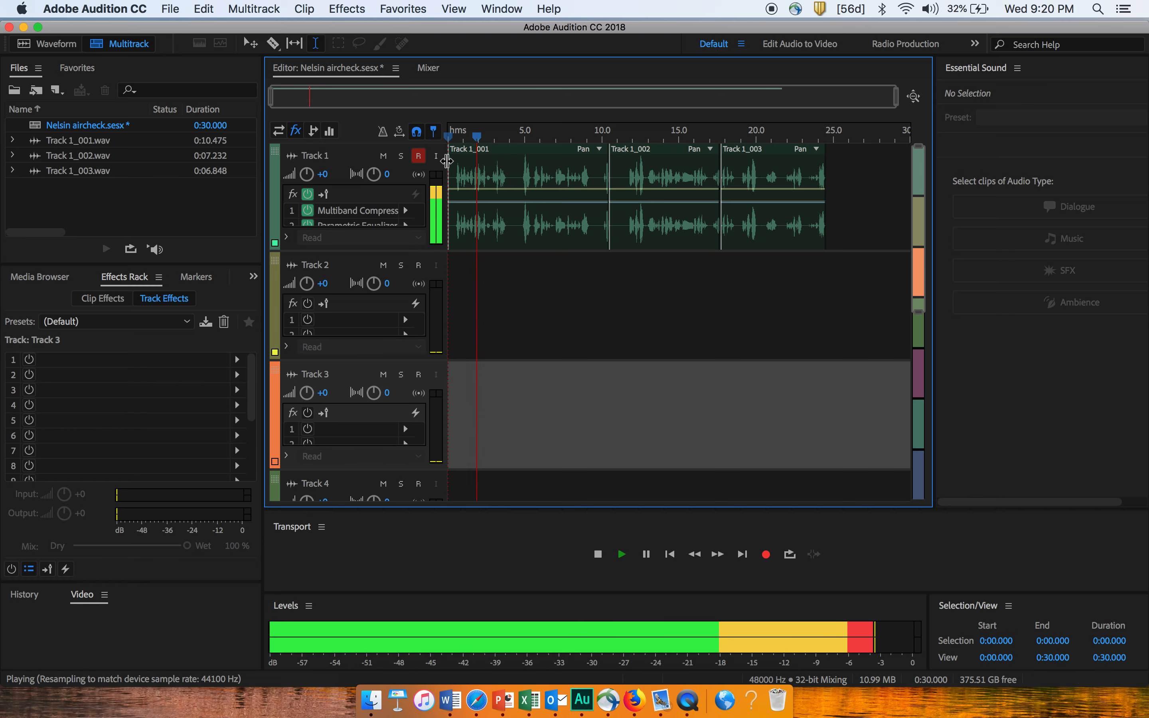
pyautogui.press('space')
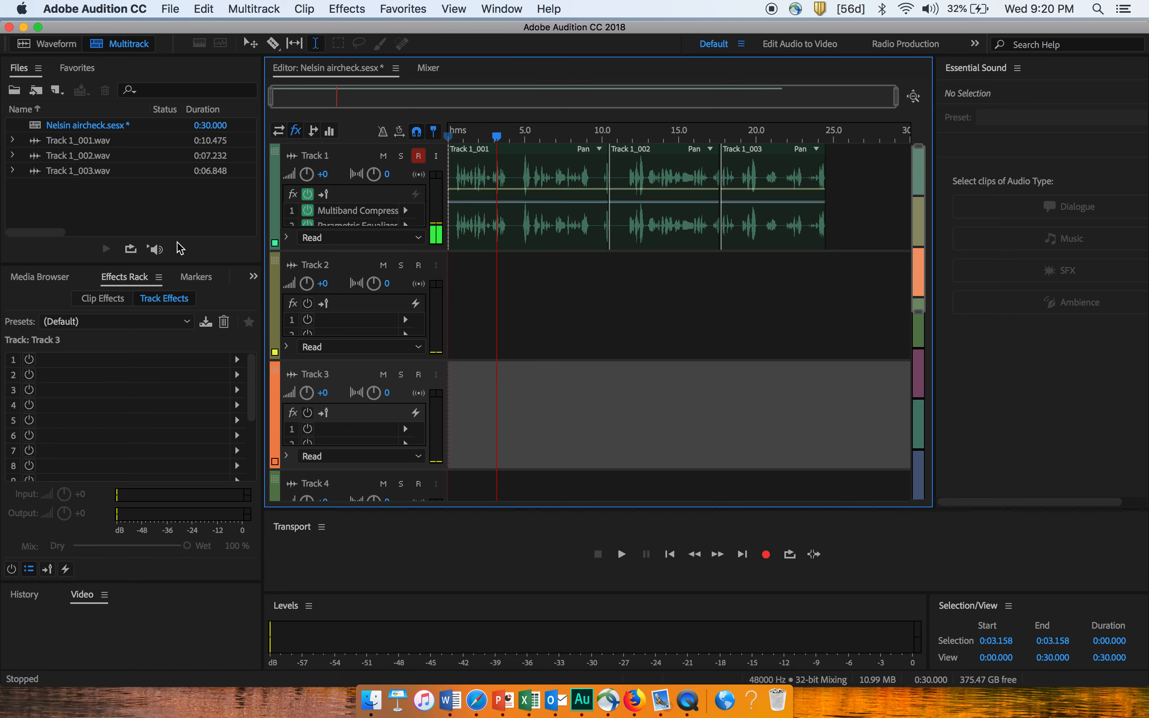
pyautogui.click(89, 340)
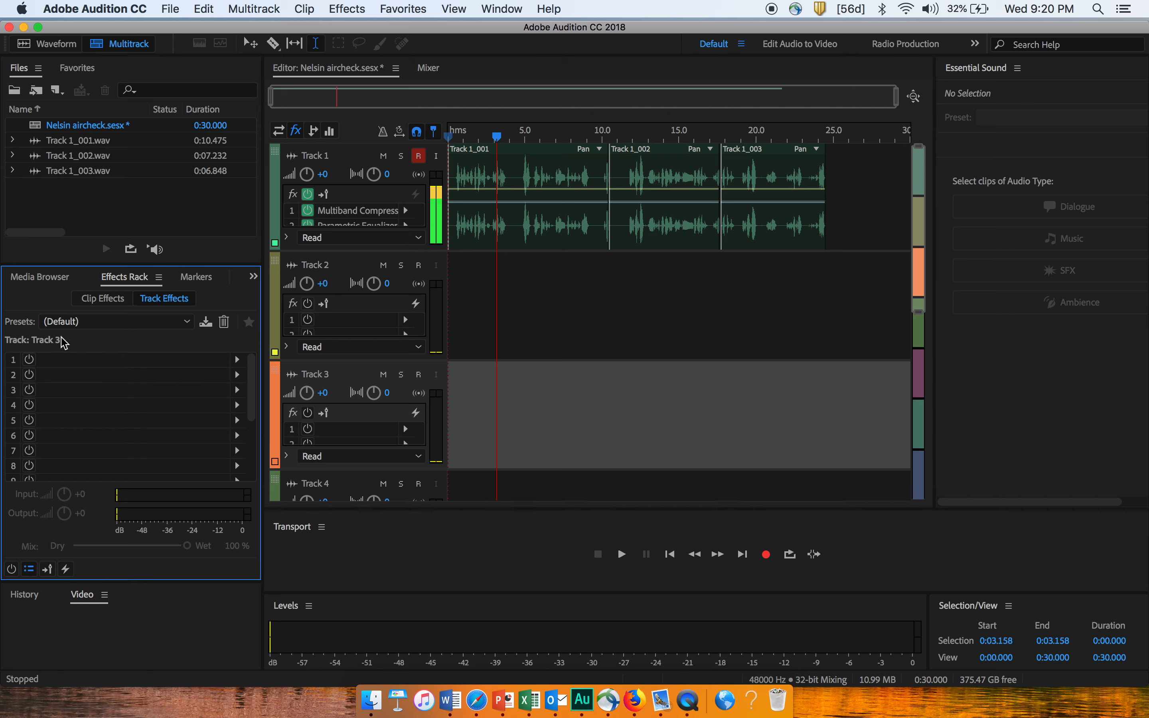
pyautogui.click(354, 172)
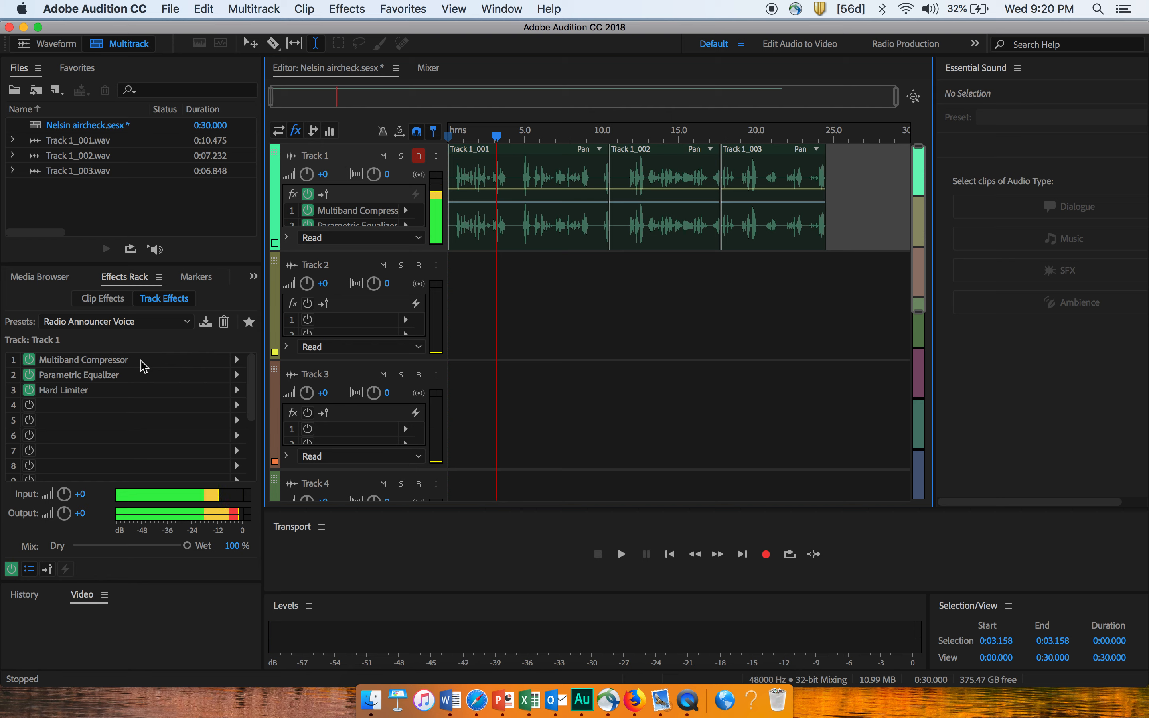
pyautogui.press('space')
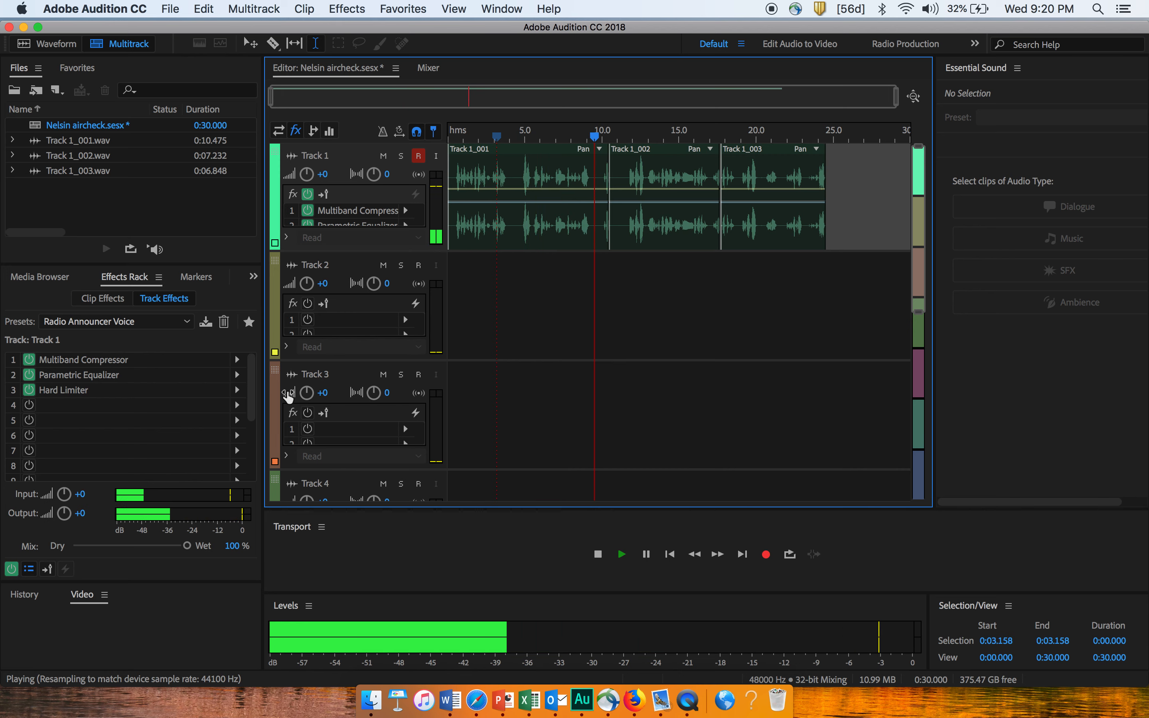
pyautogui.press('space')
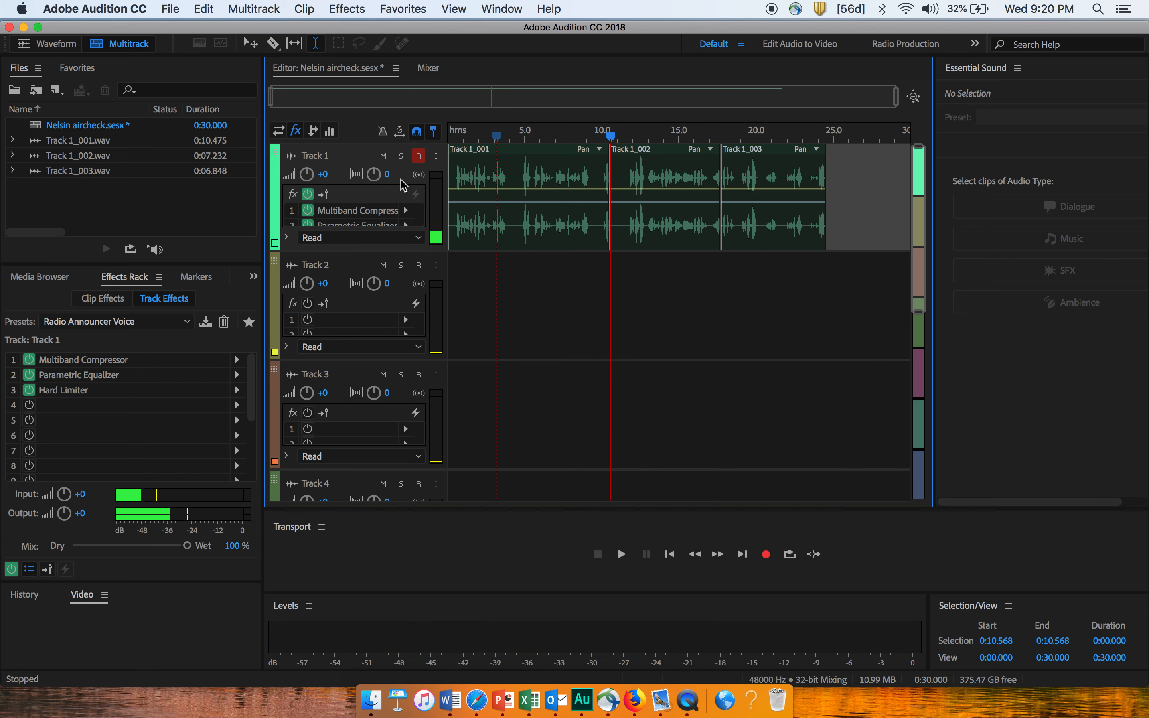
# Disarm Track 1 for recording and return the playhead to the start of the first clip.
pyautogui.click(419, 157)
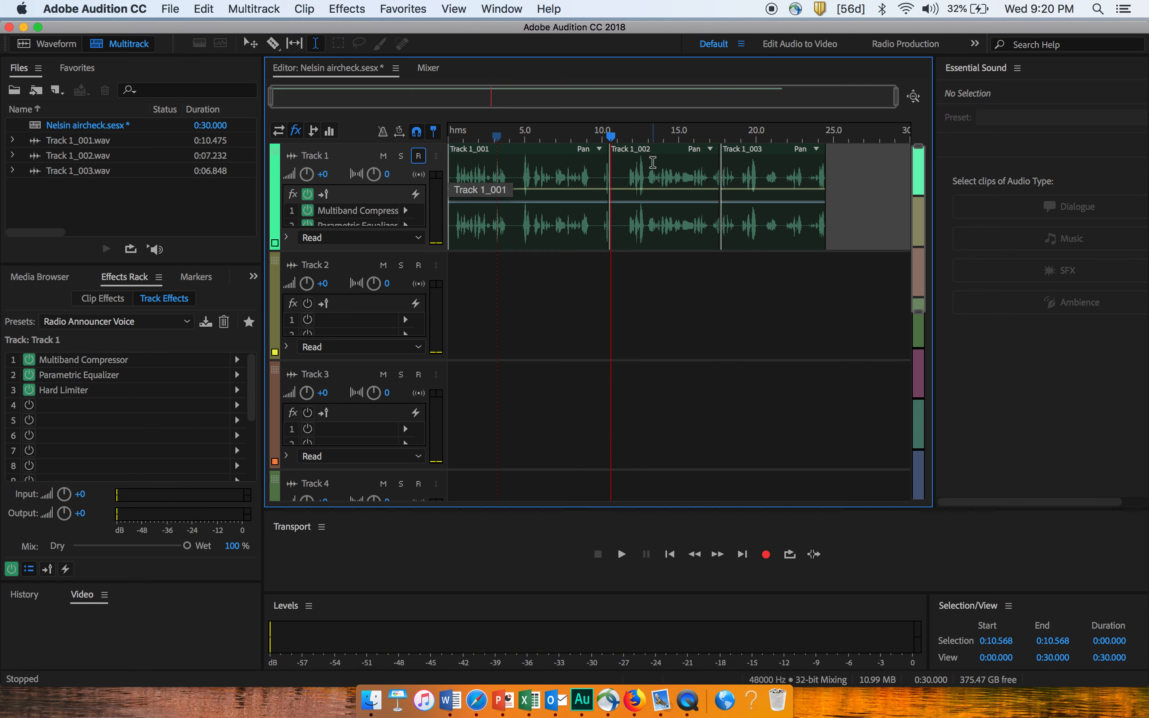
pyautogui.click(463, 166)
pyautogui.press('space')
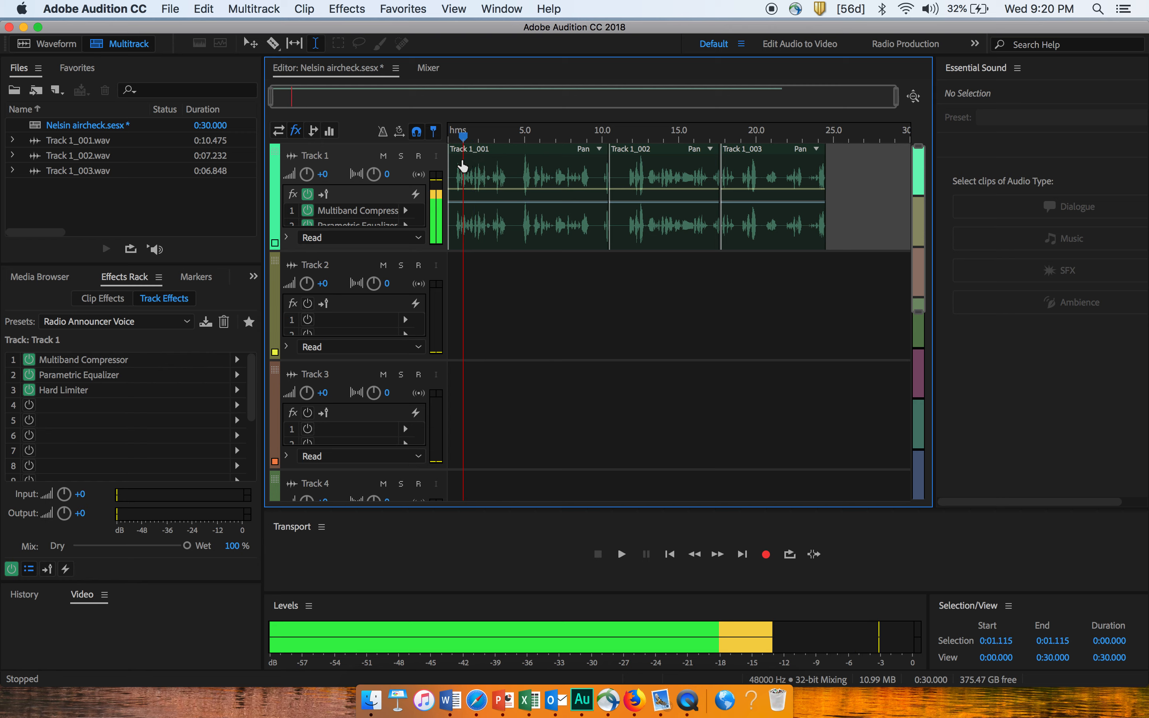
pyautogui.click(449, 169)
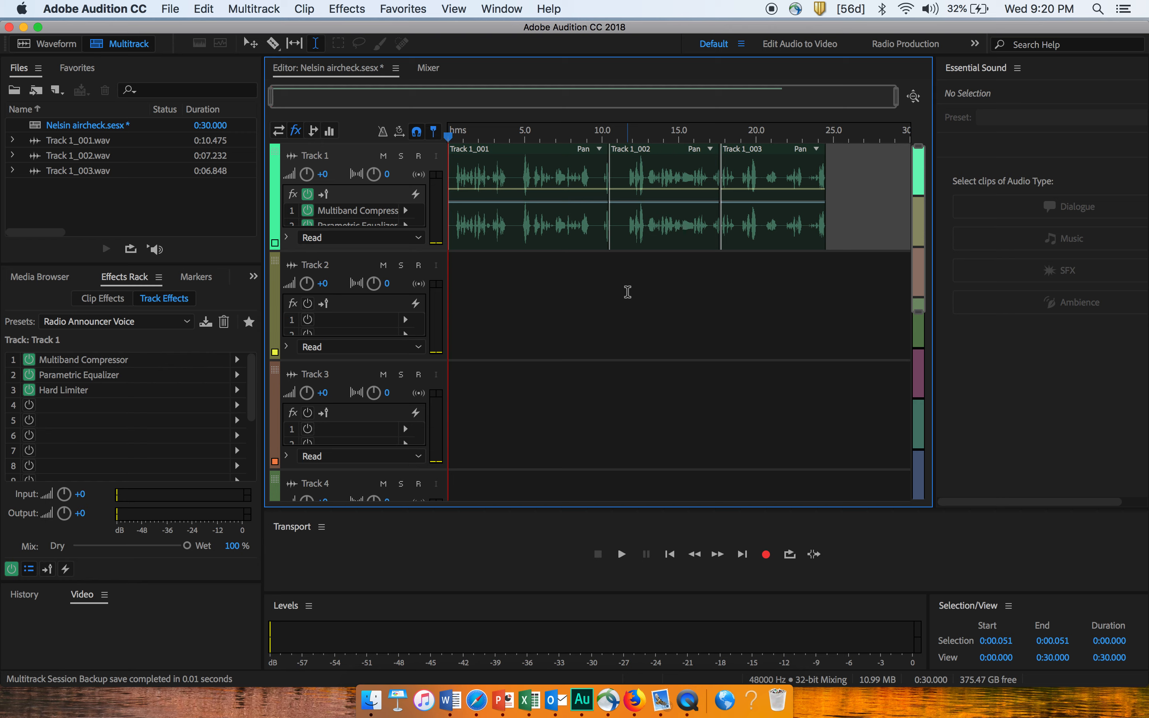
# Mix down the entire session to a new file and play the beginning of the mixdown.
pyautogui.rightClick(627, 292)
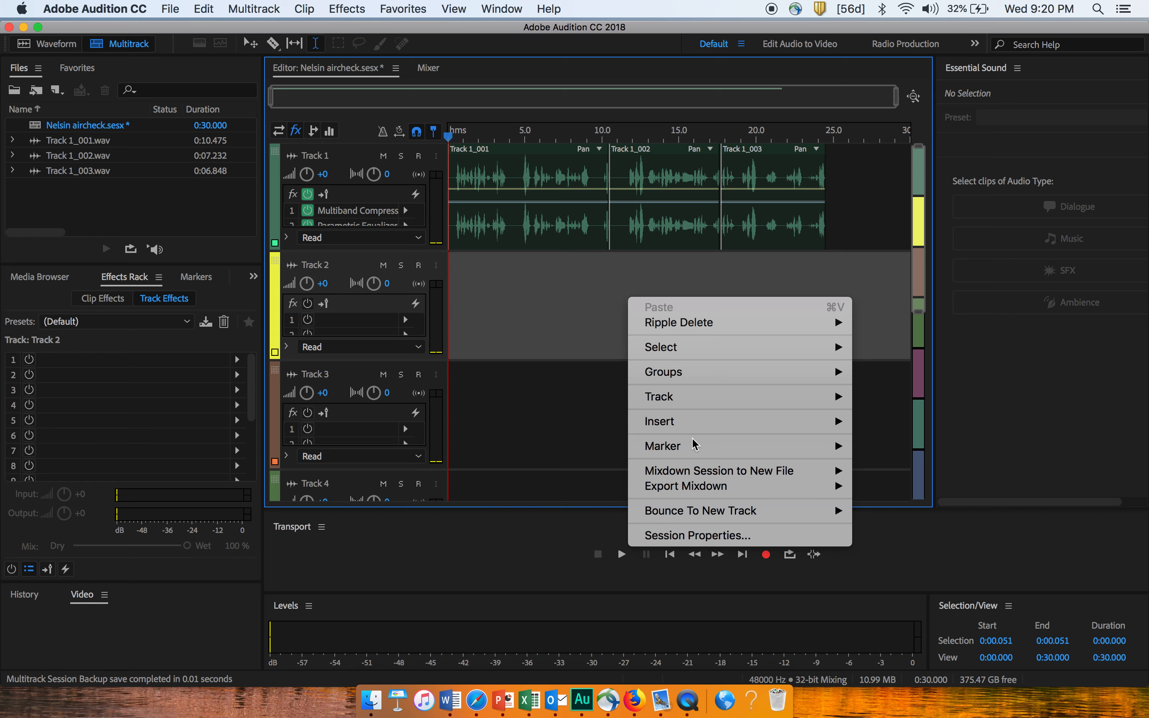
pyautogui.moveTo(711, 474)
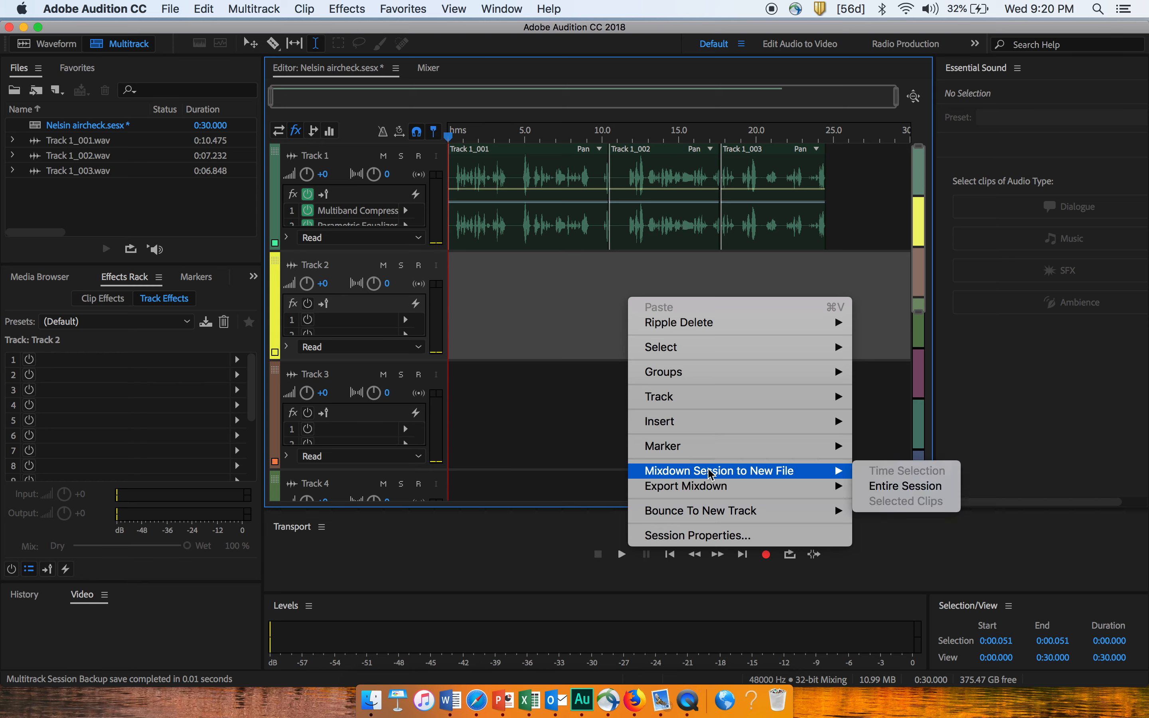
pyautogui.click(881, 486)
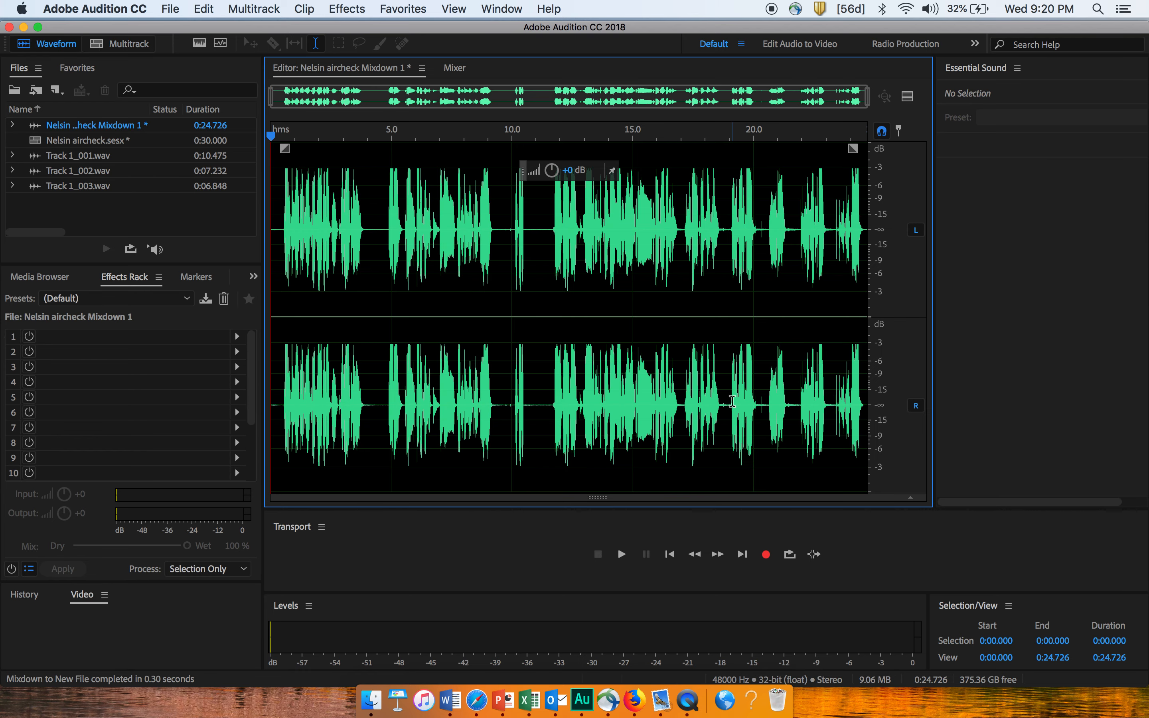
pyautogui.press('space')
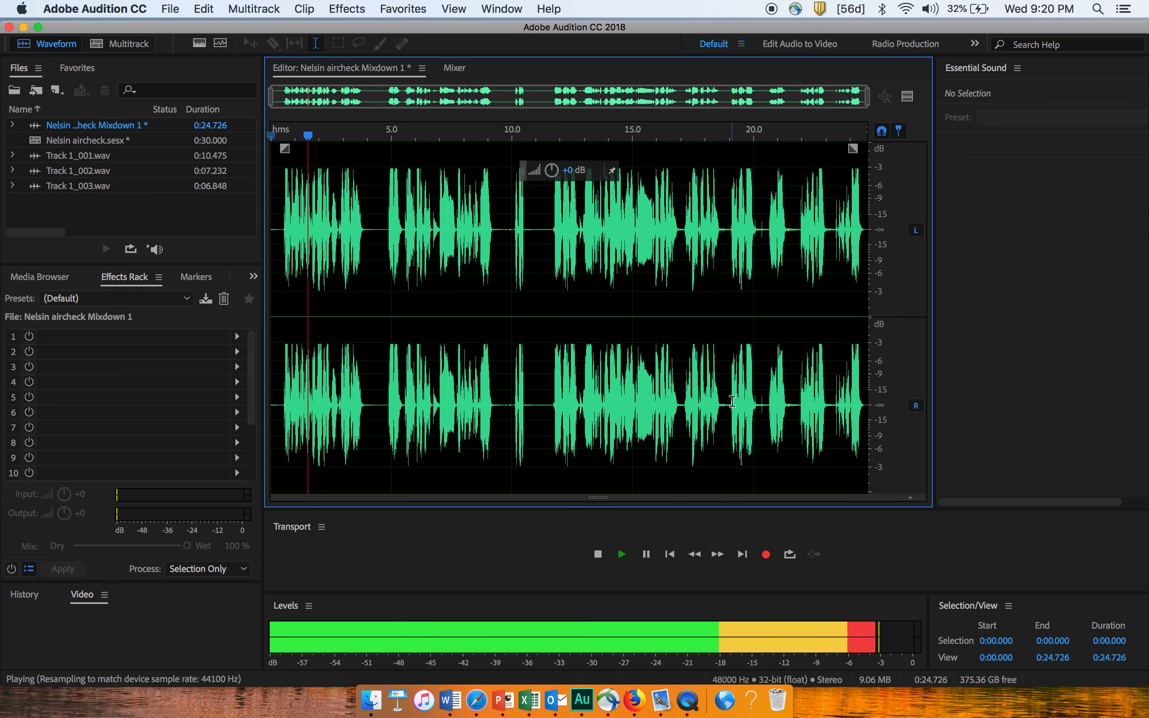
pyautogui.press('space')
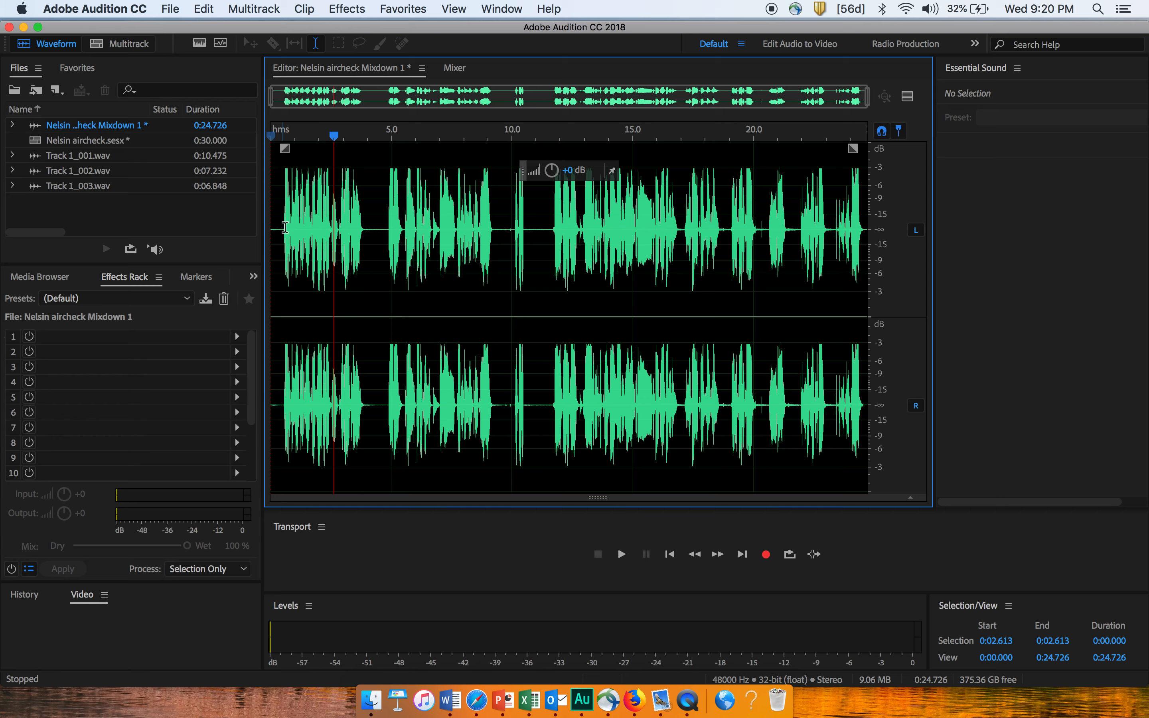
# Start saving the mixdown under a new name and correct the misspelled surname in the file name.
pyautogui.click(172, 10)
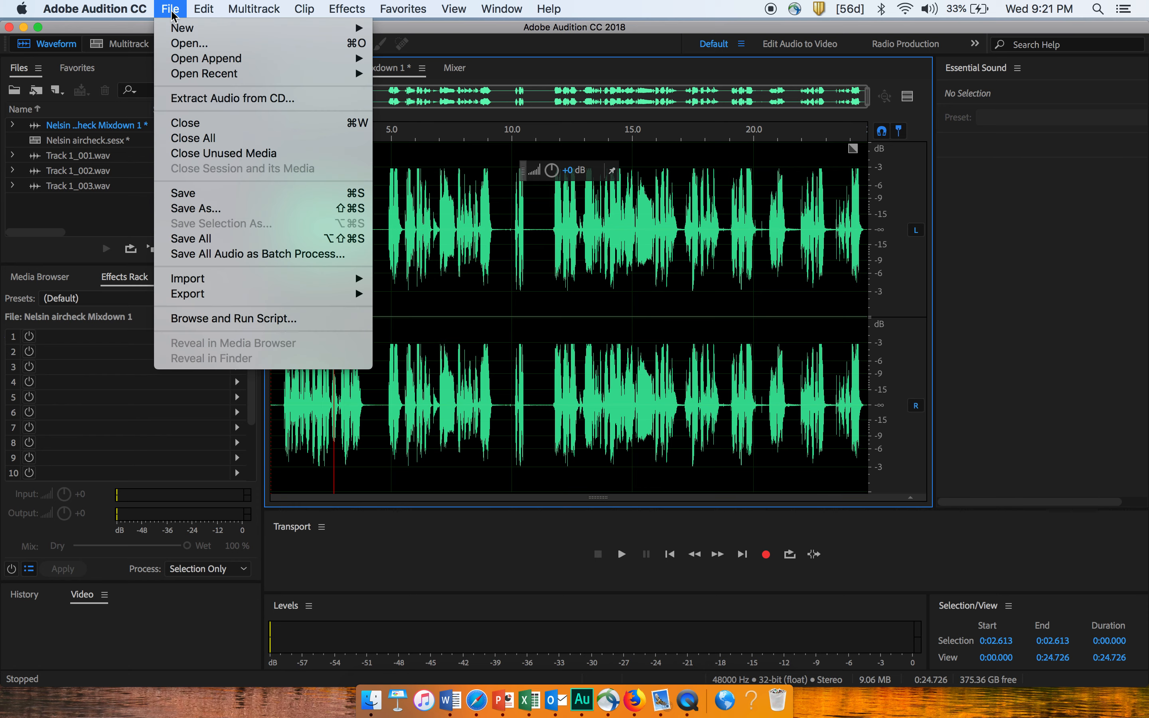
pyautogui.click(213, 209)
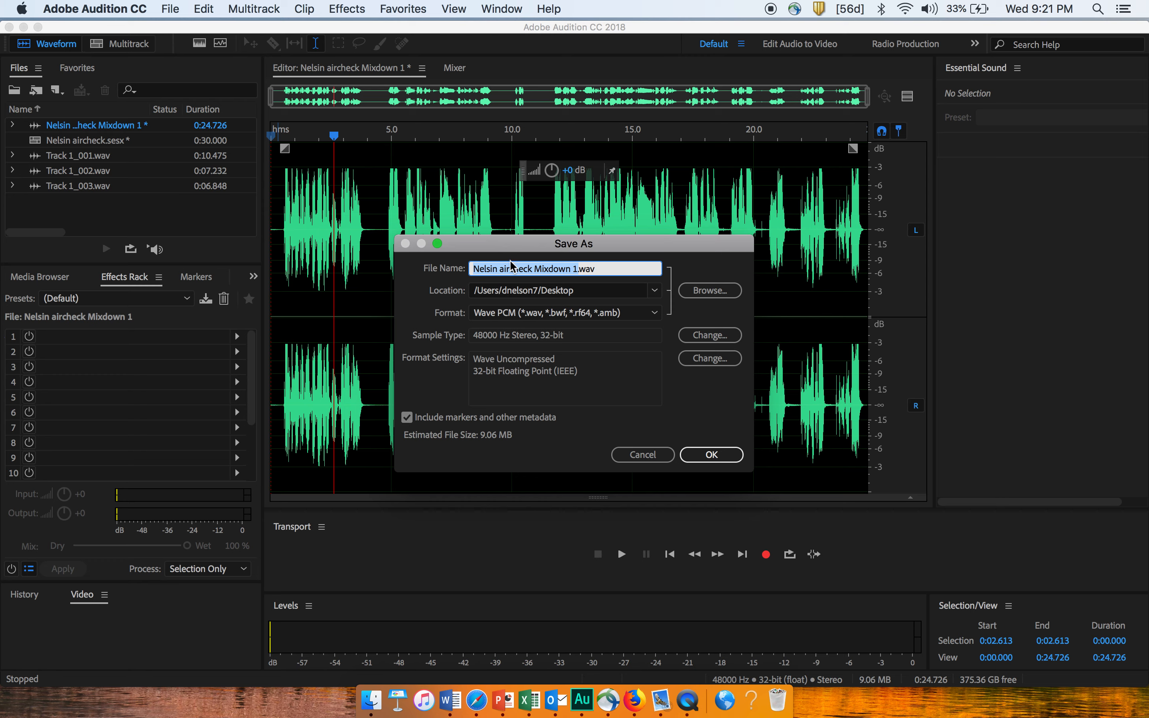
pyautogui.click(494, 270)
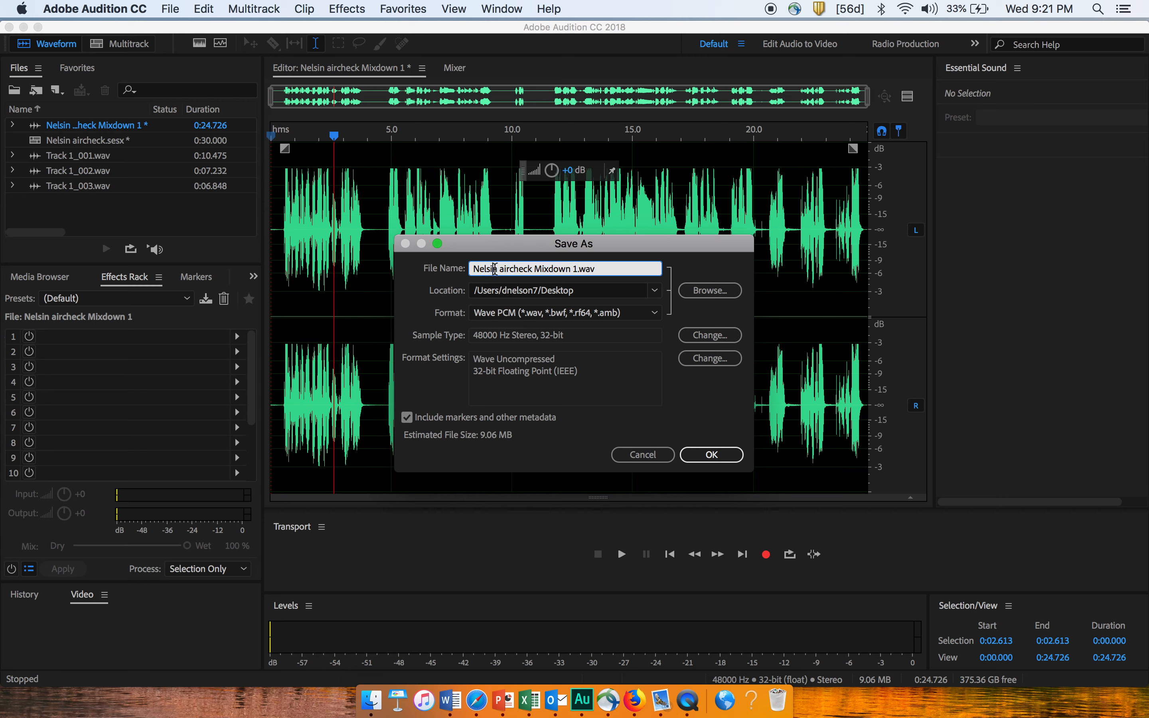
pyautogui.press('BackSpace')
pyautogui.write('o')
# Set the format to MP3 Audio (*.mp3) and save the mixdown to the Desktop.
pyautogui.click(655, 314)
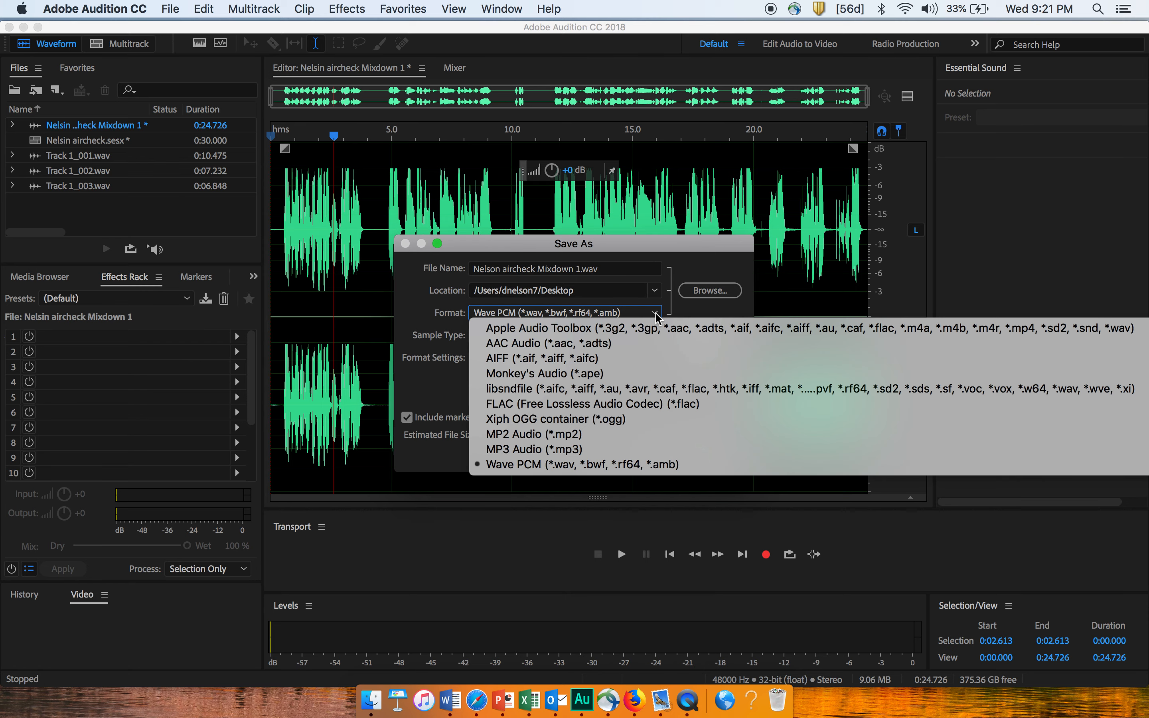
pyautogui.click(619, 450)
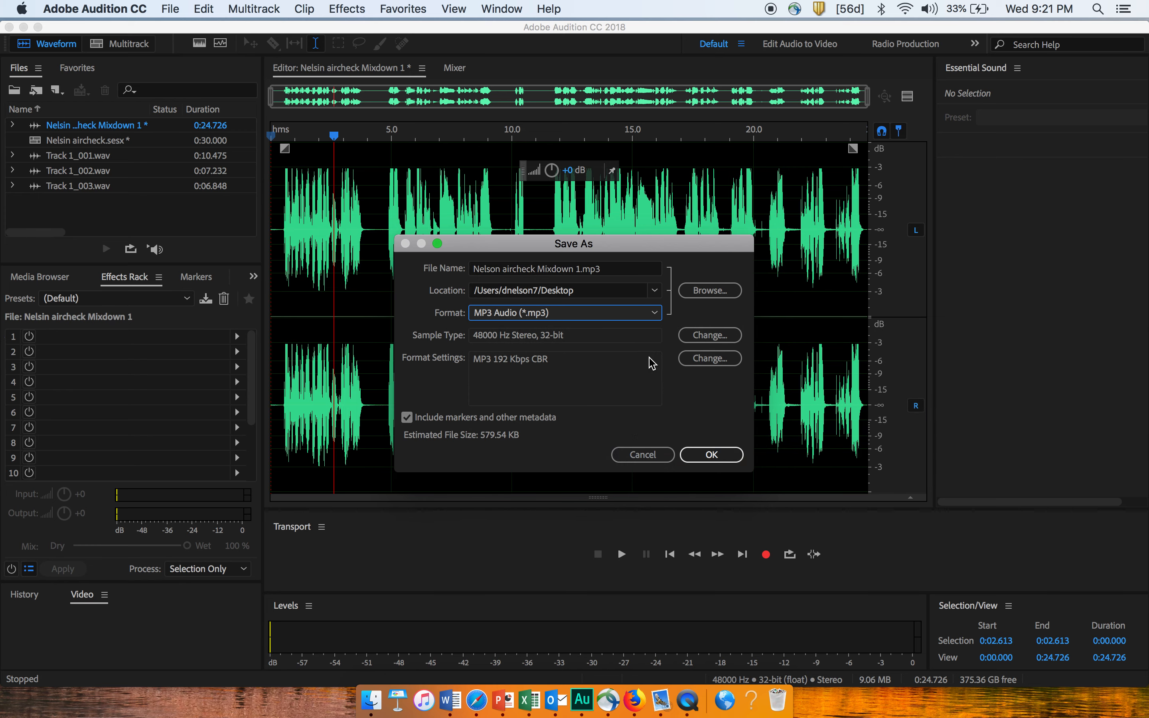
pyautogui.click(712, 454)
pyautogui.click(717, 403)
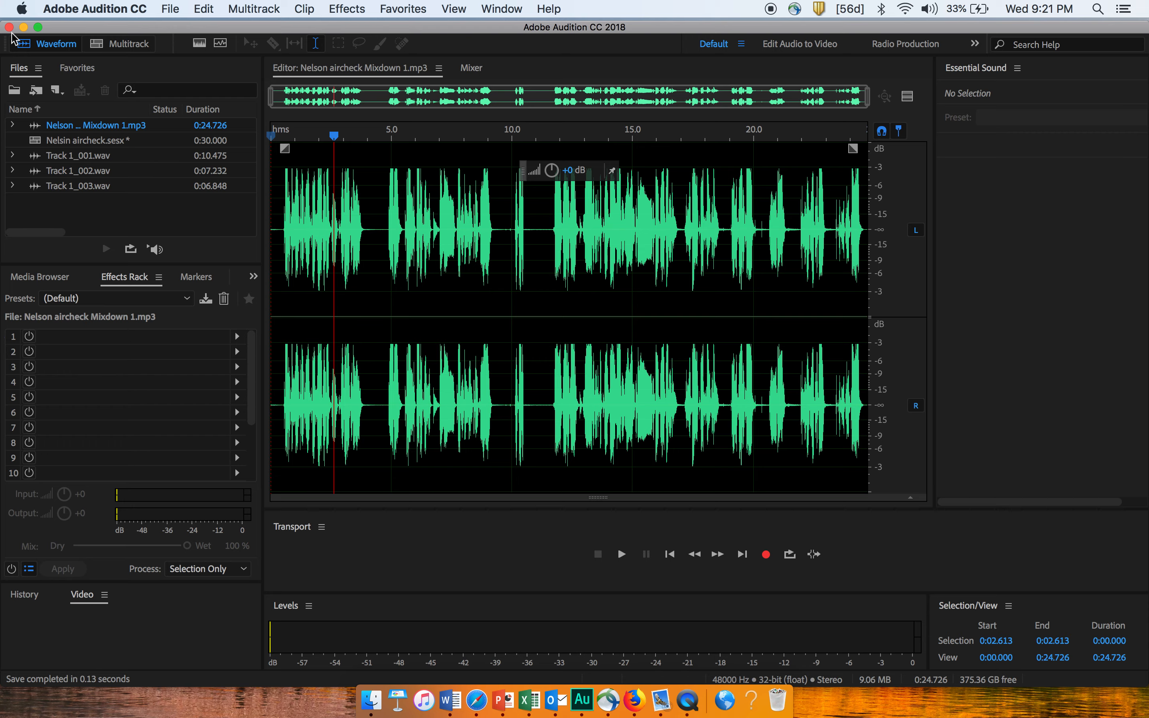
# Minimize the audio editor, switch to Safari and open uconnect.uco.edu in full screen.
pyautogui.click(24, 29)
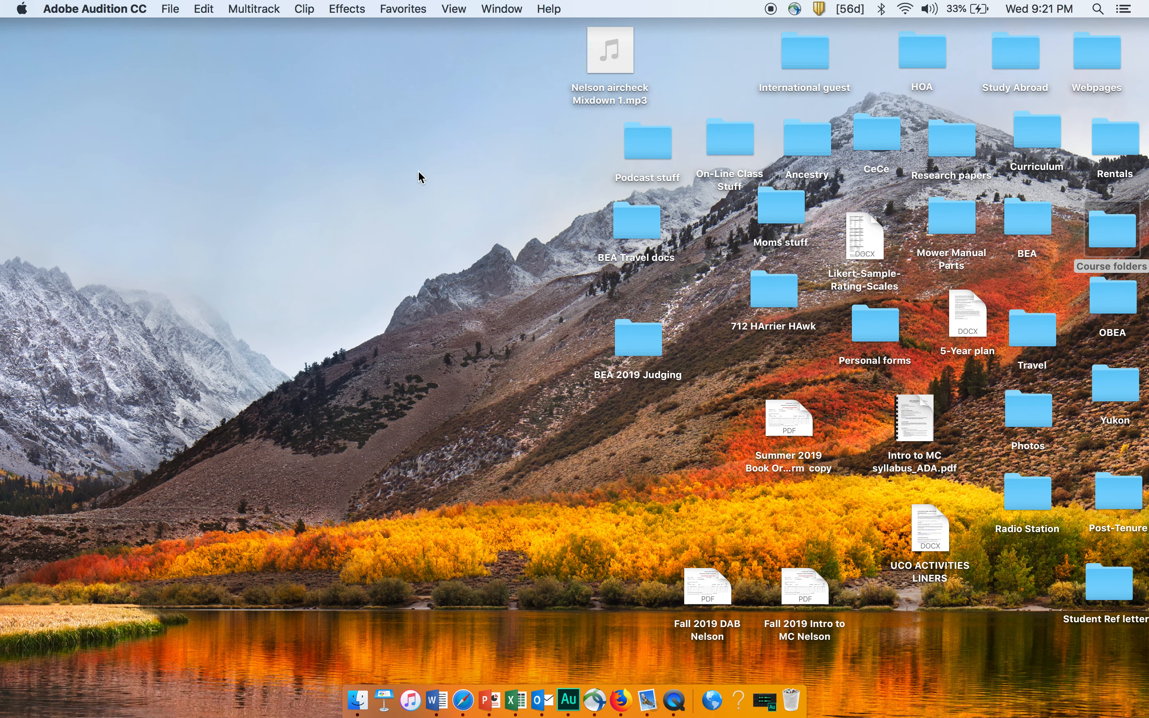
pyautogui.moveTo(607, 55)
pyautogui.click(463, 700)
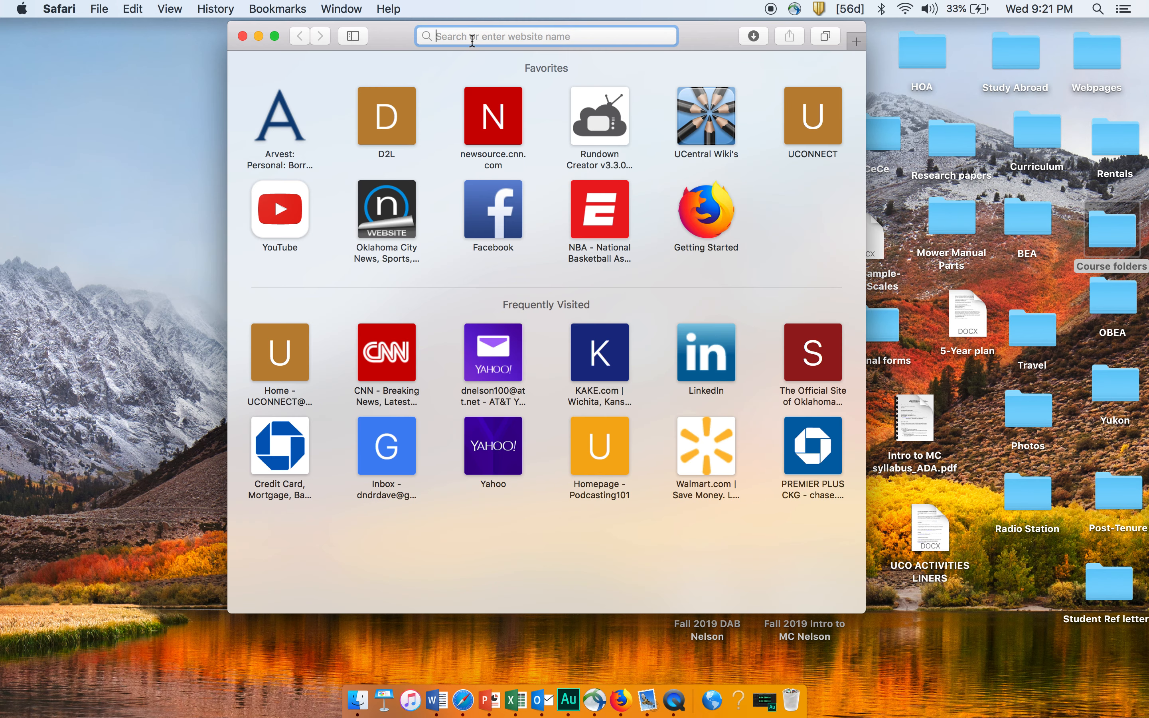
pyautogui.write('uc')
pyautogui.press('Return')
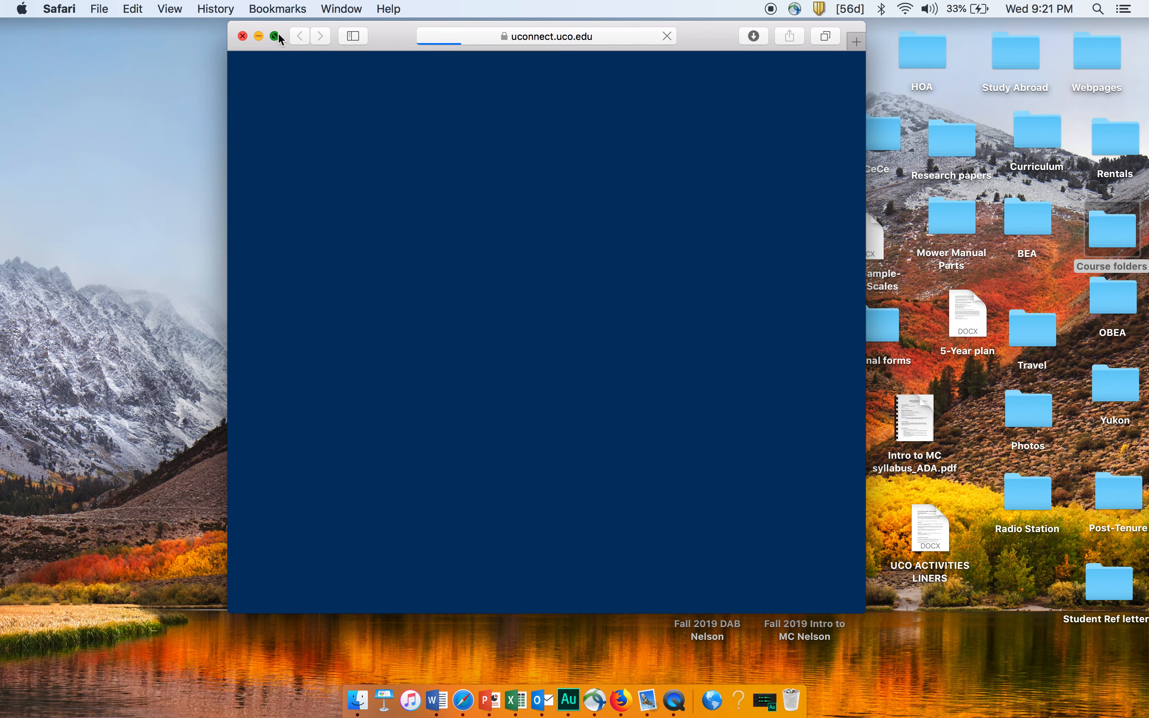
pyautogui.click(275, 35)
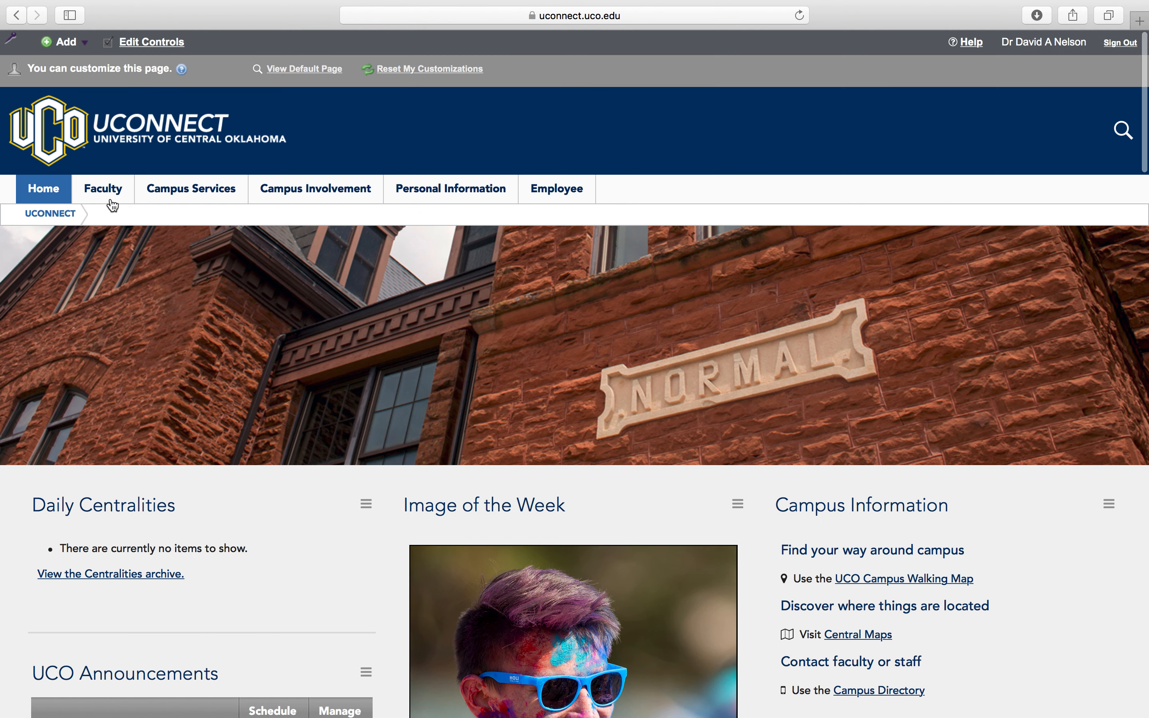
# Open the Radio Station Participation course from the Faculty page and show its Dropbox folders.
pyautogui.click(105, 188)
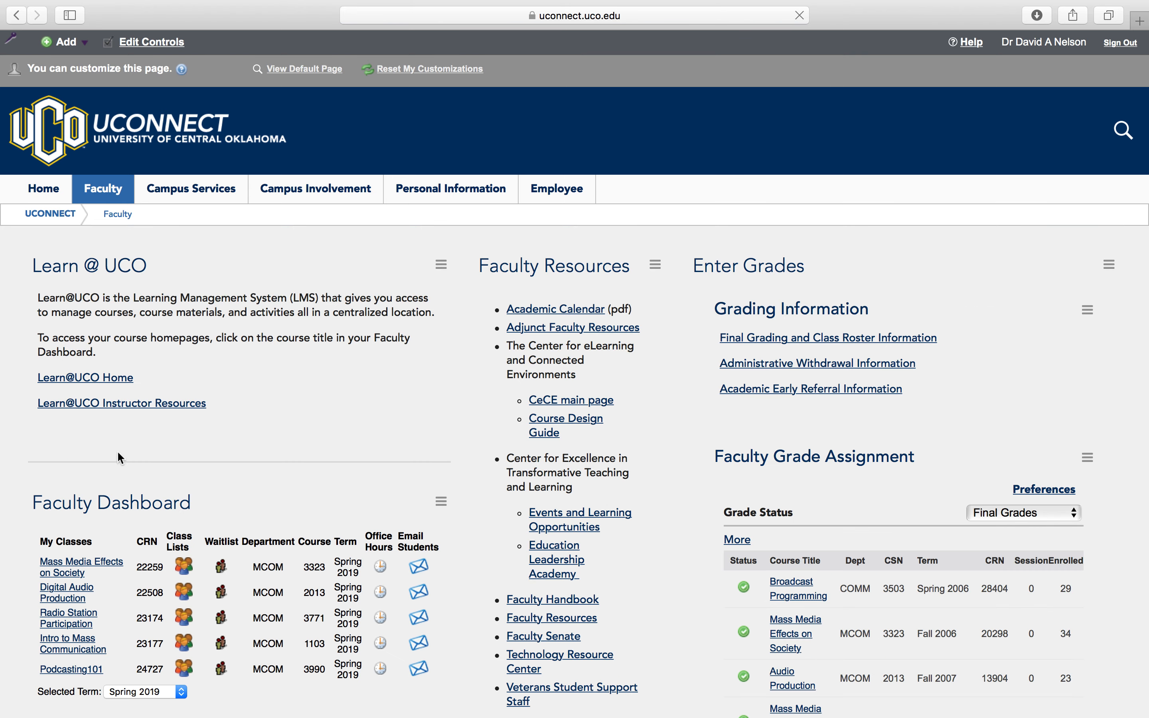
pyautogui.click(65, 620)
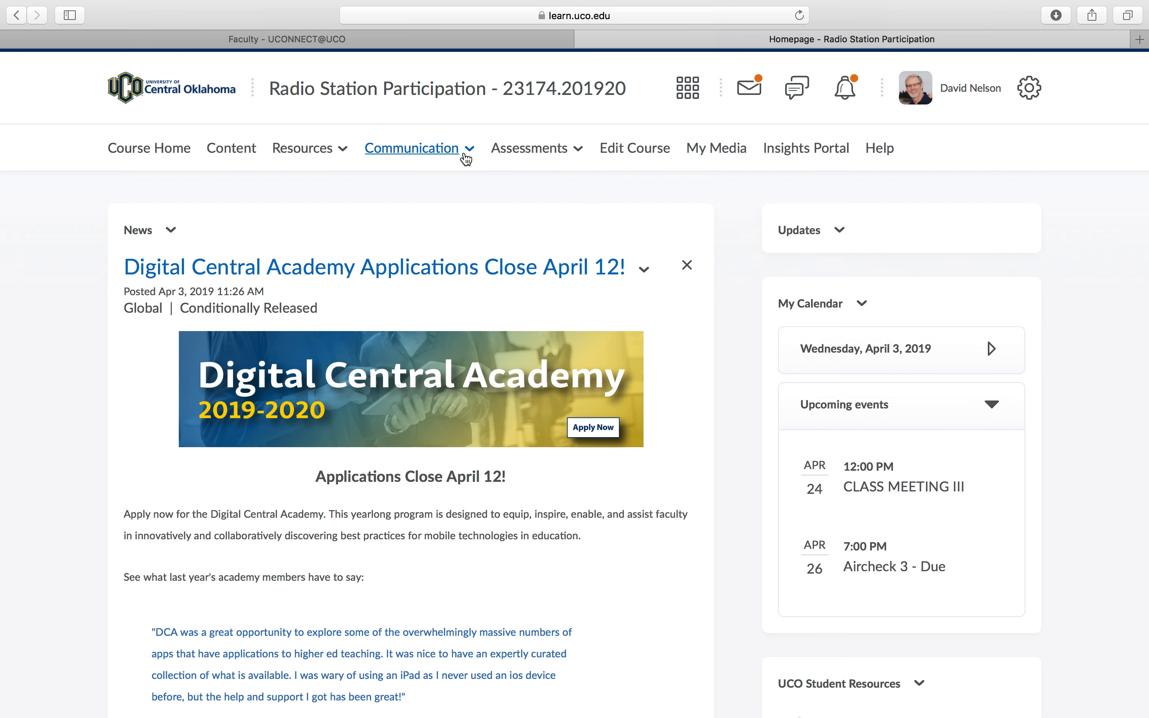
pyautogui.click(534, 159)
pyautogui.click(517, 199)
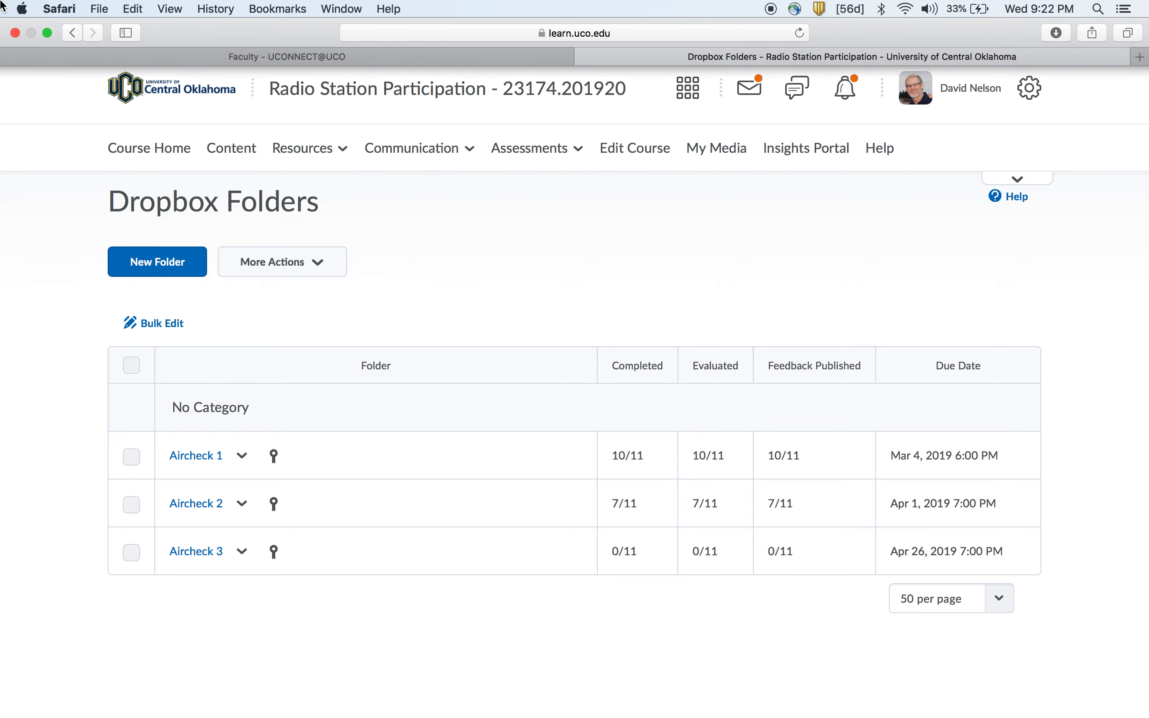
pyautogui.click(47, 35)
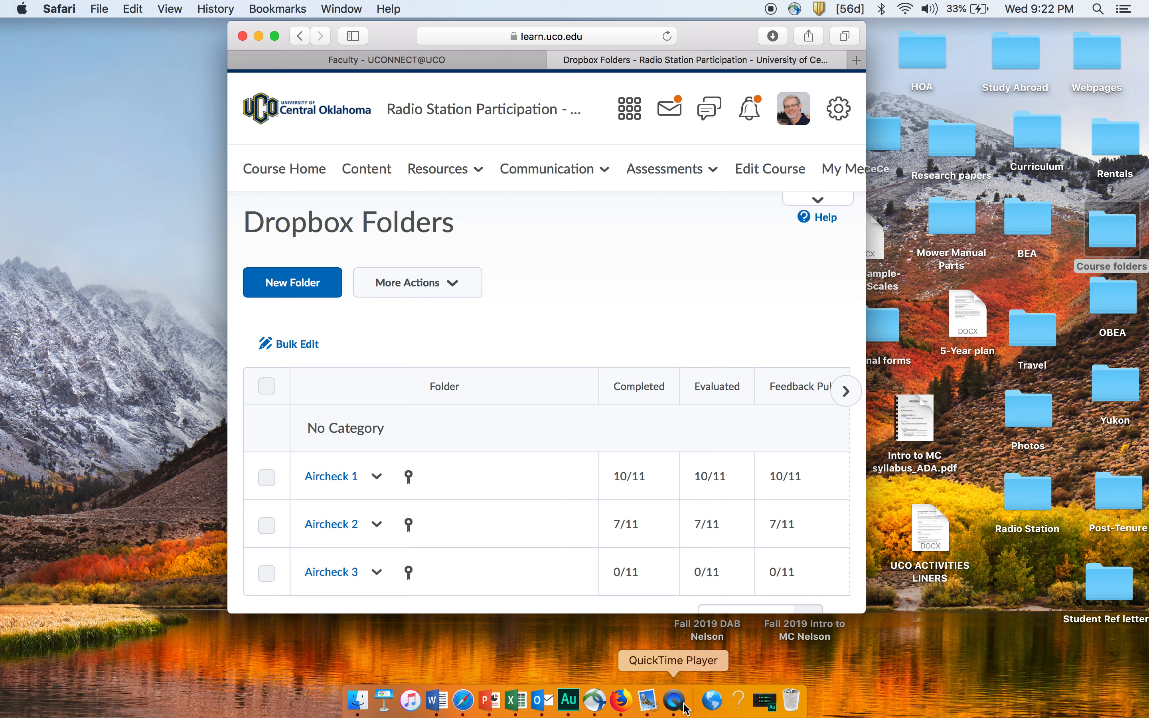